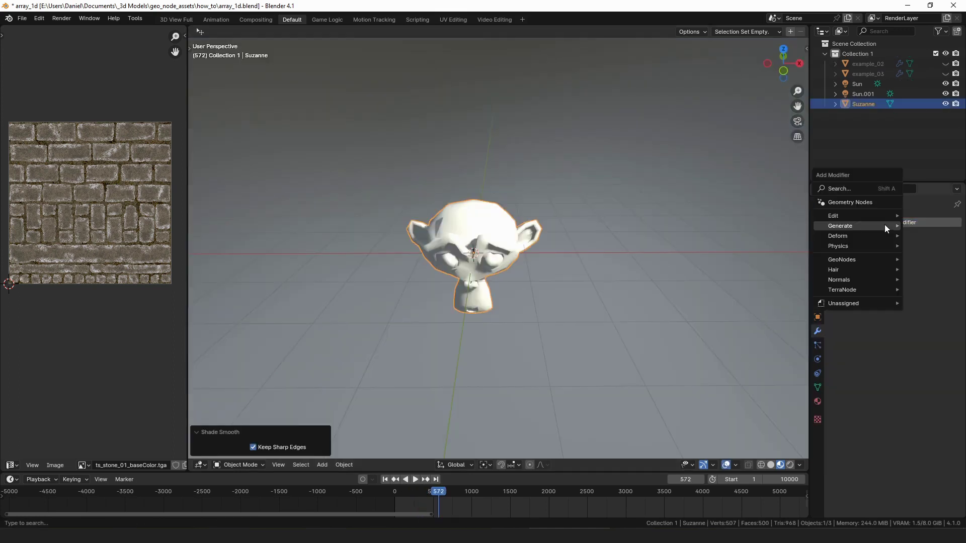
# - Add an Array modifier to the monkey head and try a different number of copies
pyautogui.moveTo(877, 225)
pyautogui.click(762, 222)
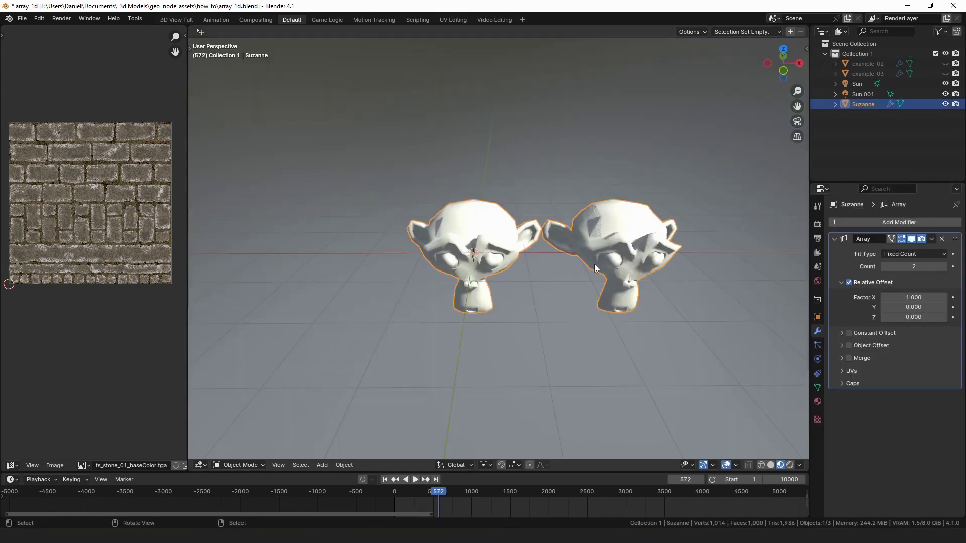
pyautogui.moveTo(594, 265); pyautogui.dragTo(566, 286, button='middle')
pyautogui.moveTo(905, 267); pyautogui.dragTo(945, 266)
pyautogui.moveTo(674, 302); pyautogui.dragTo(578, 258, button='middle')
# - Delete the monkey head and add a plane to the scene
pyautogui.press('x')
pyautogui.click(674, 237)
pyautogui.hotkey('shift', 'a')
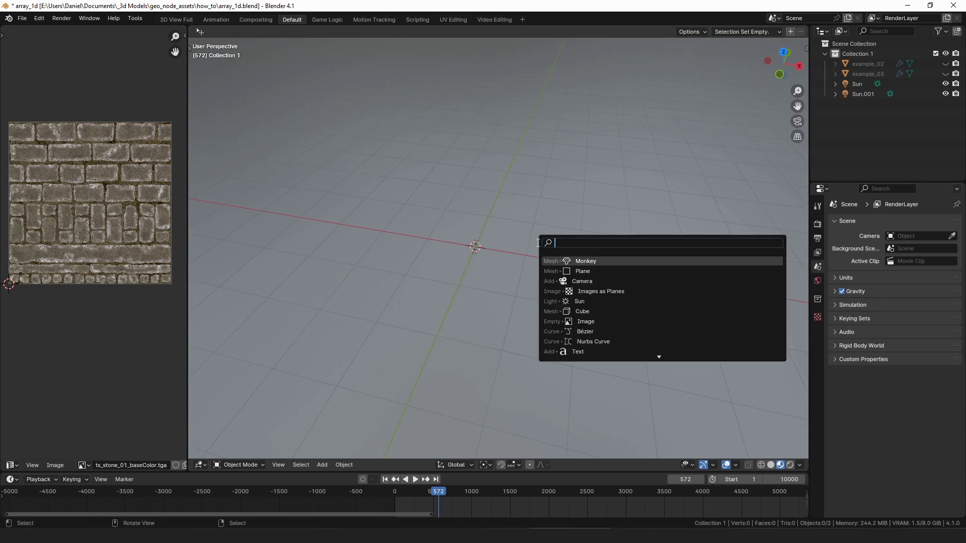
pyautogui.write('plane')
pyautogui.press('Return')
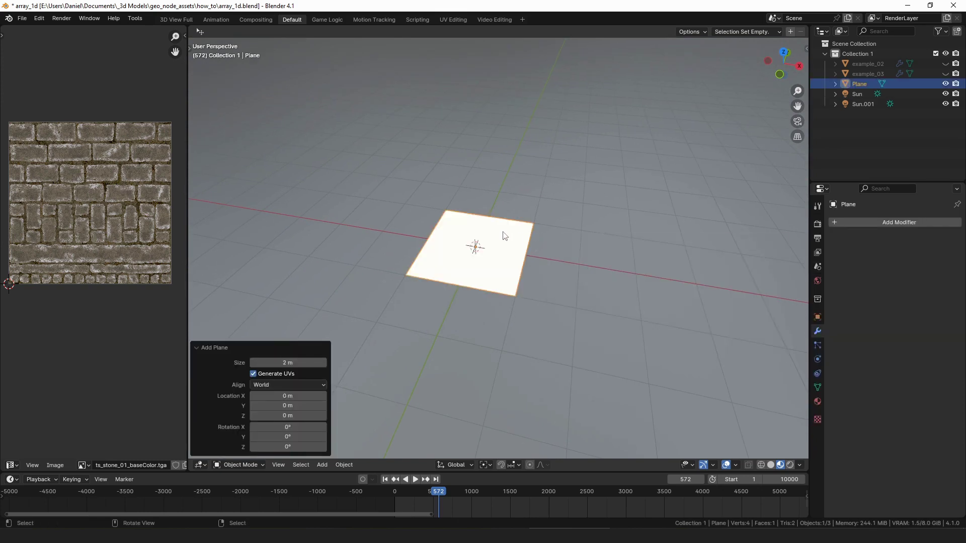
# - Apply the stone brick material to the new plane
pyautogui.keyDown('shift'); pyautogui.moveTo(503, 231); pyautogui.dragTo(520, 249, button='middle'); pyautogui.keyUp('shift')
pyautogui.moveTo(963, 267); pyautogui.dragTo(492, 277)
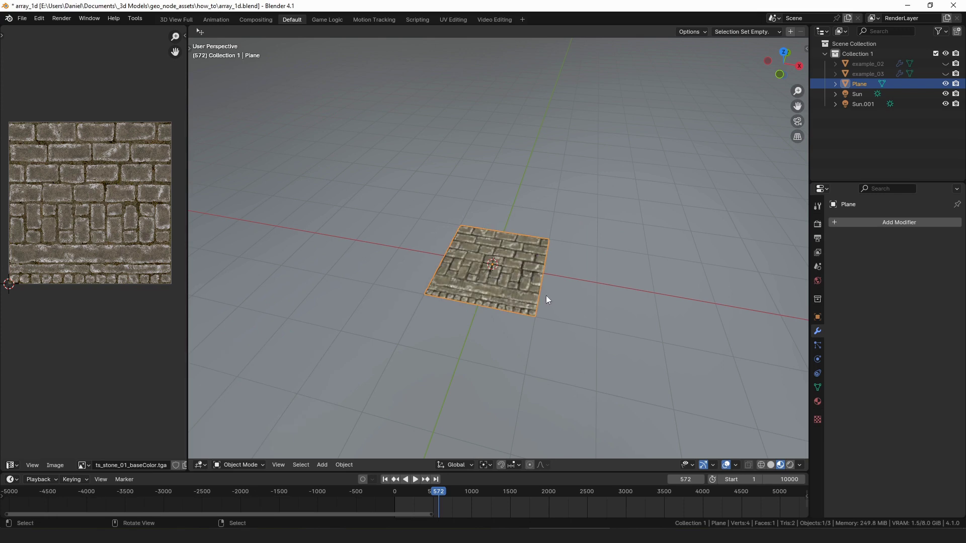
pyautogui.scroll(3, 628, 322)
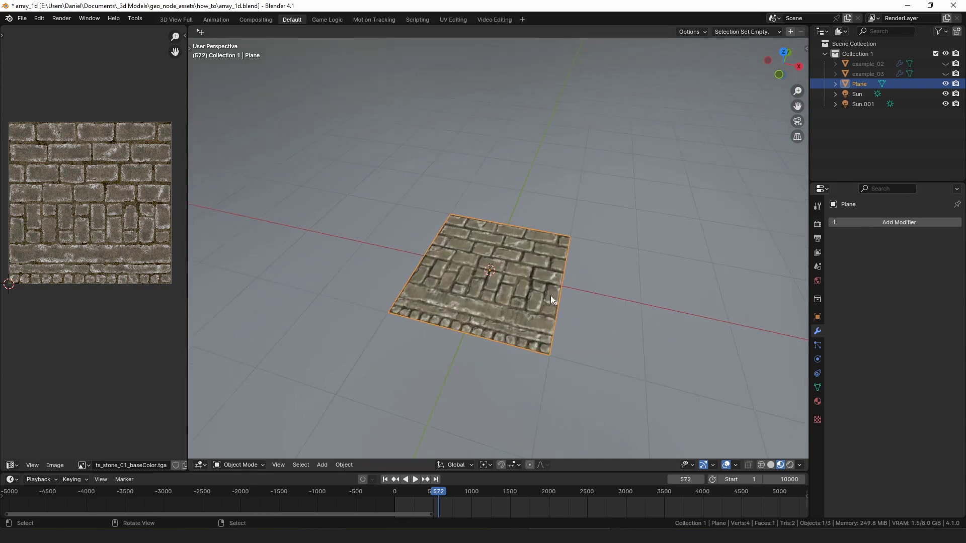
pyautogui.keyDown('shift'); pyautogui.moveTo(568, 309); pyautogui.dragTo(551, 295, button='middle'); pyautogui.keyUp('shift')
# - Search the modifiers for "array" and add Array 1D to the plane
pyautogui.click(866, 221)
pyautogui.moveTo(866, 221)
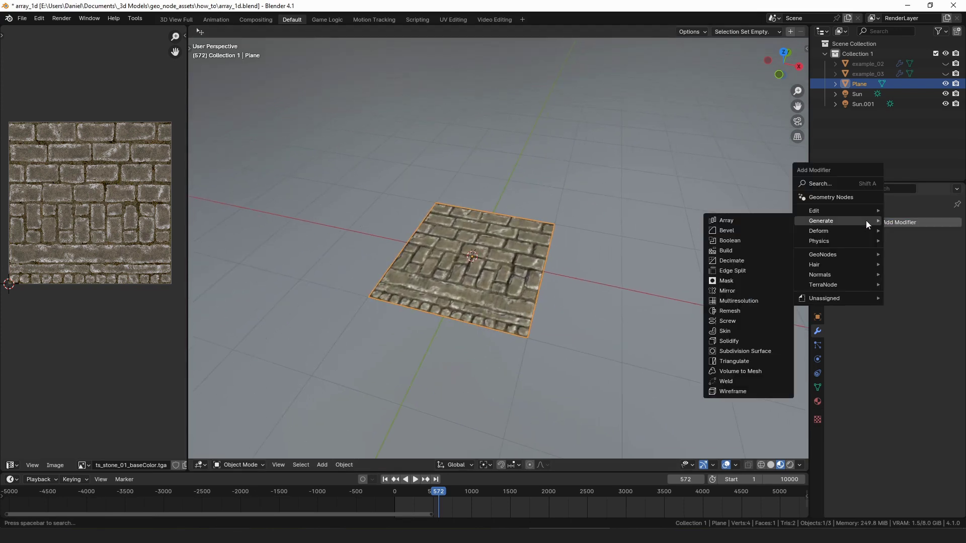
pyautogui.write('array')
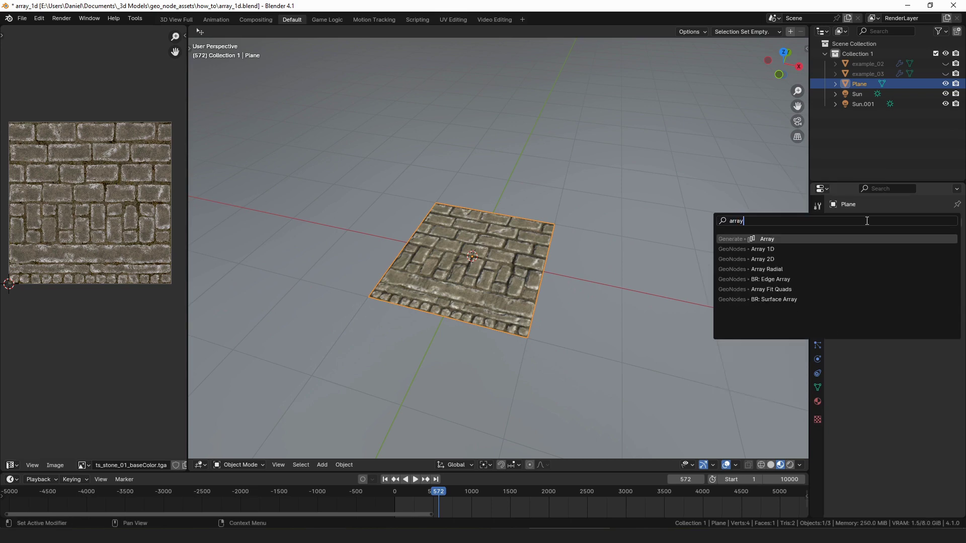
pyautogui.press('Down')
pyautogui.press('Return')
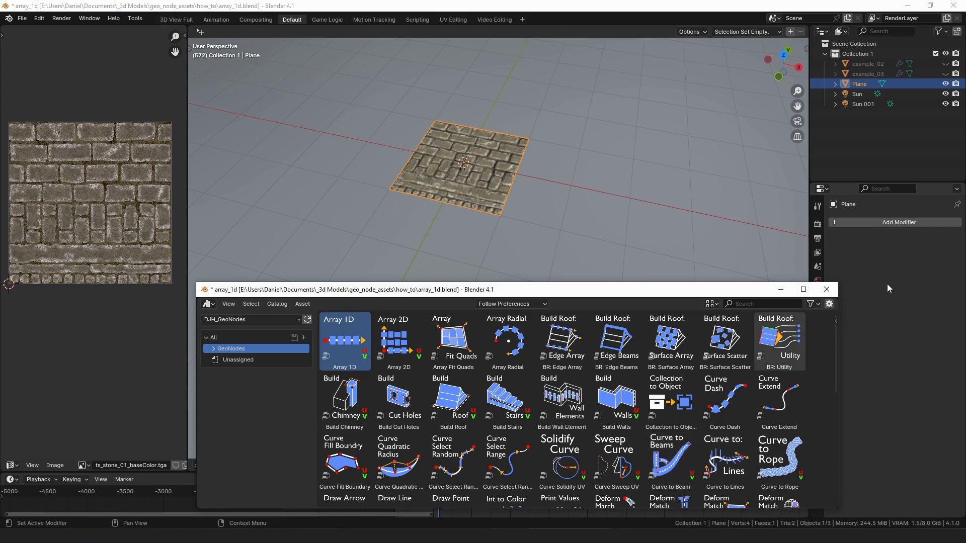
# - Apply the Array 1D geometry nodes asset to the plane, keeping the Relative offset type
pyautogui.moveTo(352, 342); pyautogui.dragTo(461, 174)
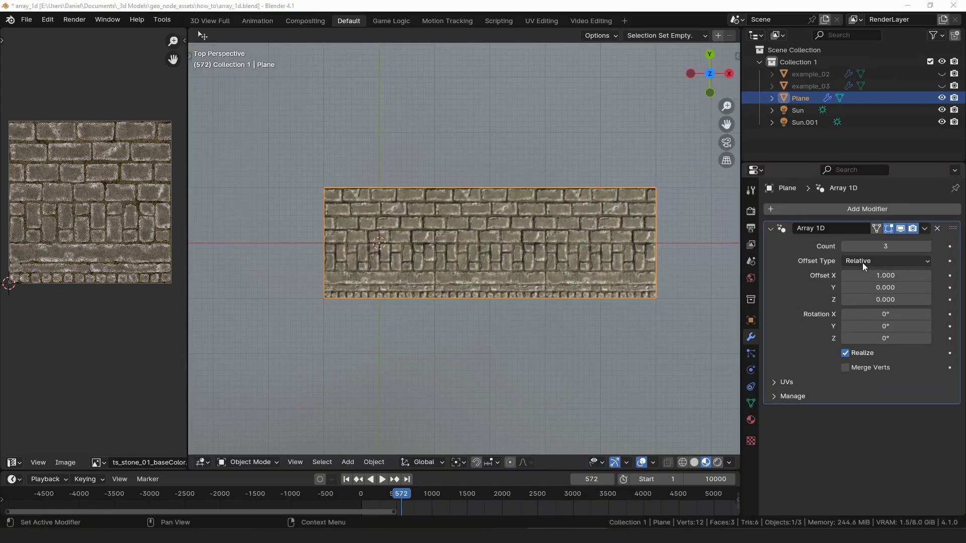
pyautogui.click(850, 263)
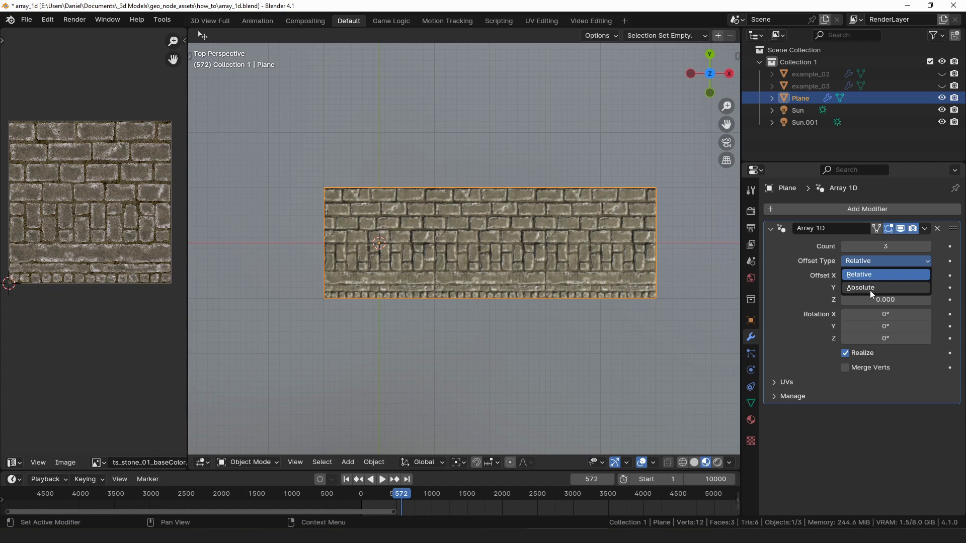
pyautogui.click(867, 276)
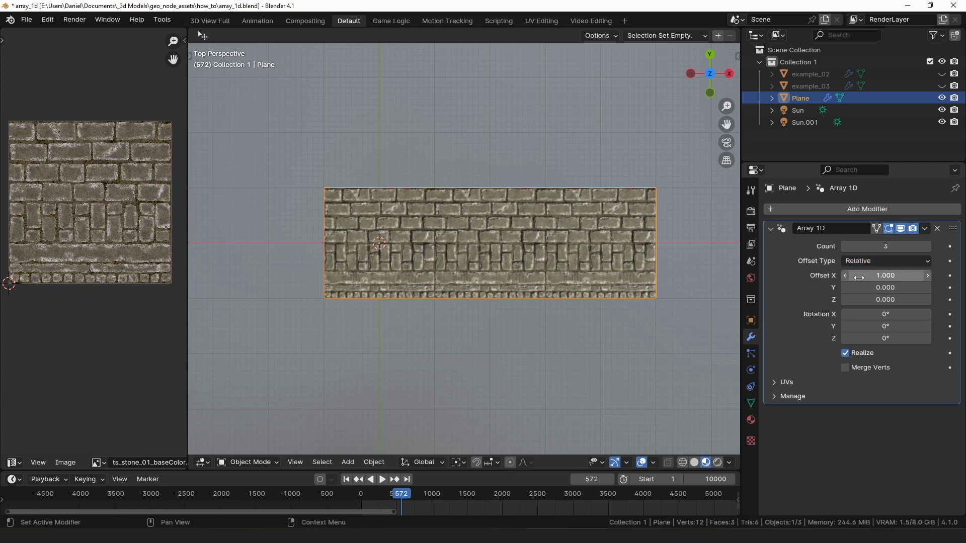
# - Deselect the plane and draw an annotation line marking the width of the first tile
pyautogui.click(324, 311)
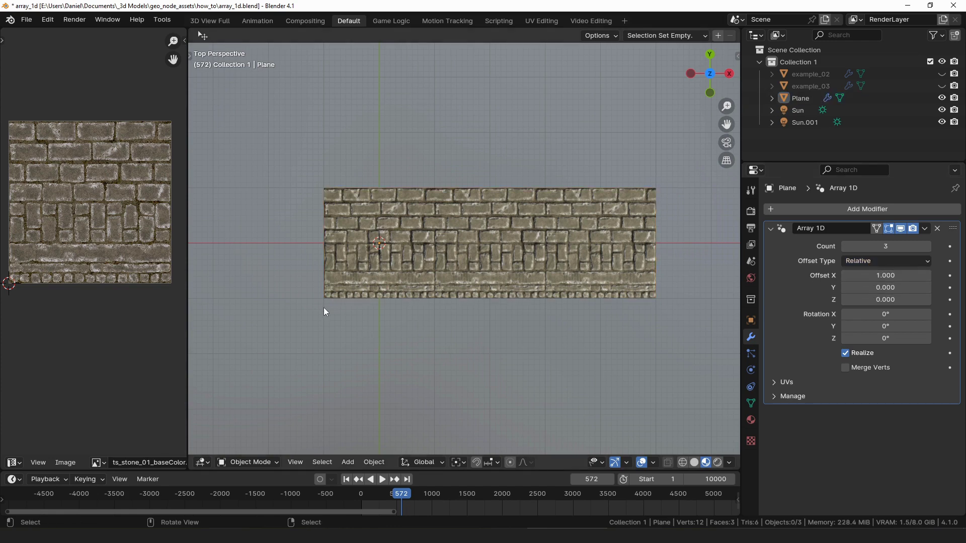
pyautogui.moveTo(324, 325); pyautogui.dragTo(432, 326)
# - Switch the array's offset type to Absolute and set its X offset to 3
pyautogui.click(860, 261)
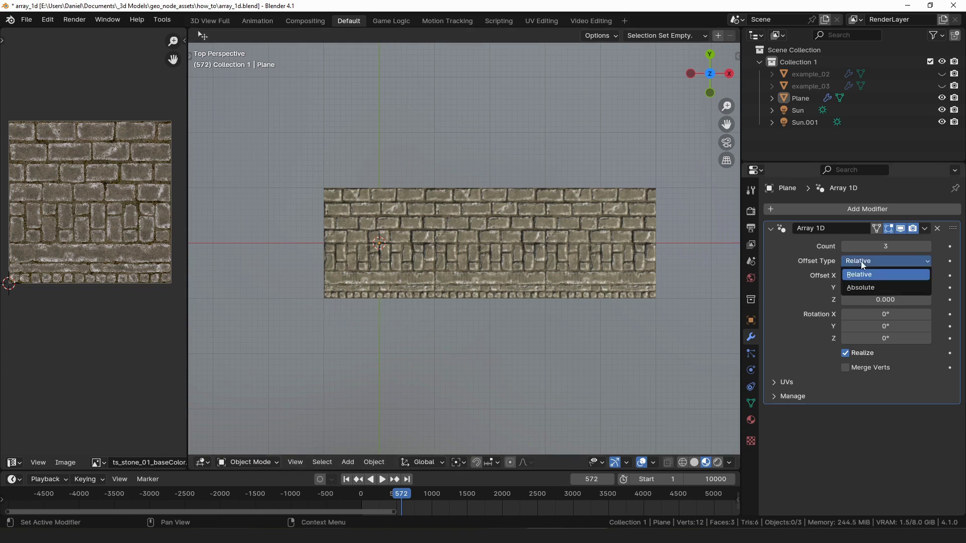
pyautogui.click(870, 285)
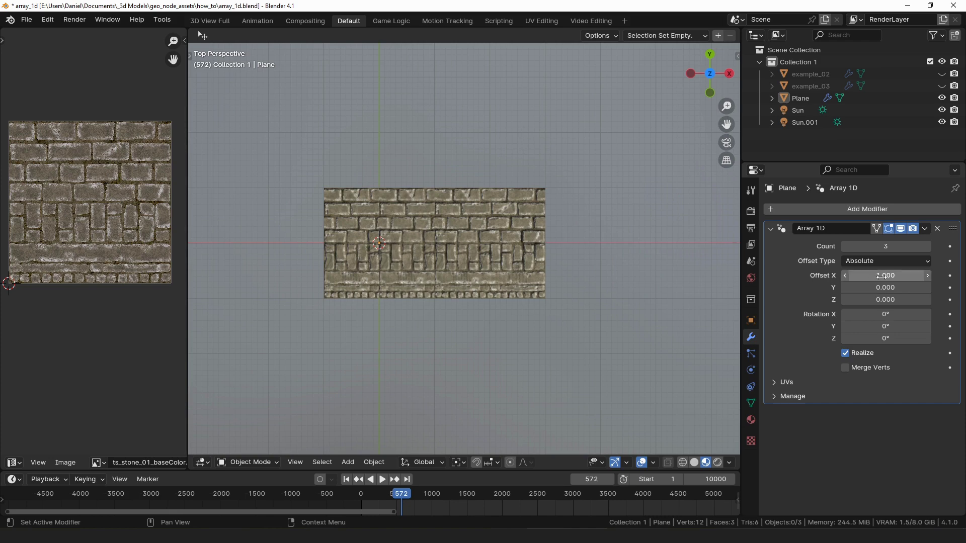
pyautogui.click(878, 276)
pyautogui.write('3')
pyautogui.press('Return')
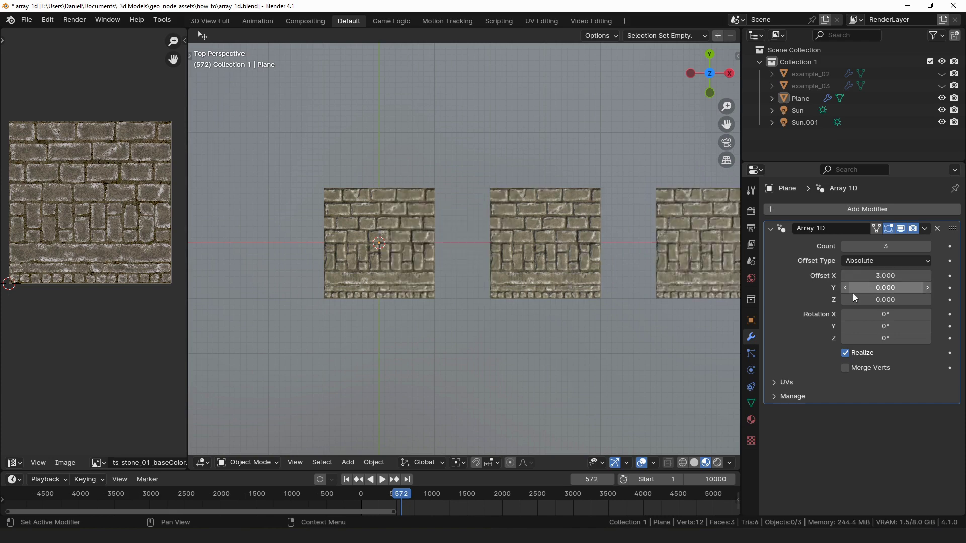
# - Draw an annotation bracket below the first tile, spanning half its width, and view the array at an angle
pyautogui.moveTo(325, 317)
pyautogui.mouseDown()
pyautogui.moveTo(332, 329)
pyautogui.moveTo(381, 329)
pyautogui.moveTo(382, 319)
pyautogui.mouseUp()
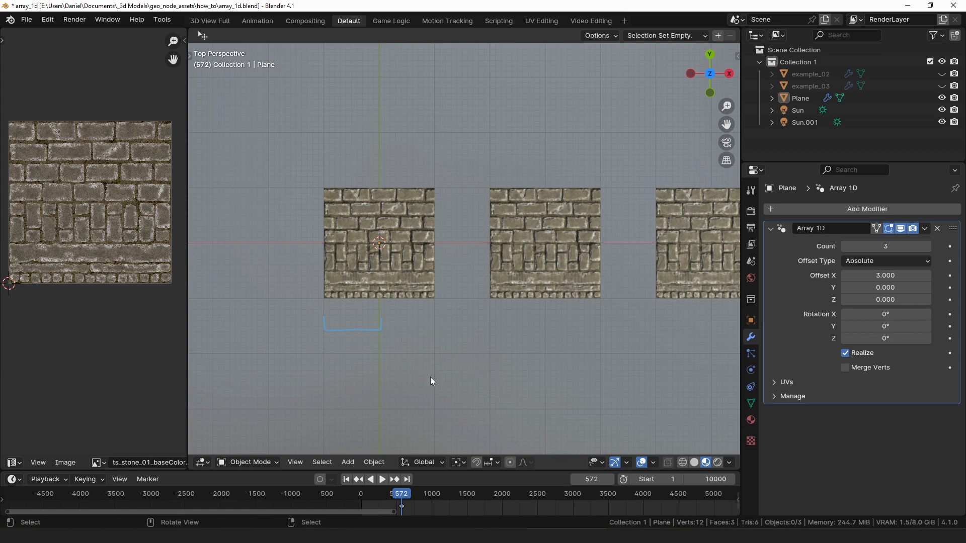
pyautogui.moveTo(430, 376); pyautogui.dragTo(453, 332, button='middle')
pyautogui.moveTo(645, 244); pyautogui.dragTo(631, 257, button='middle')
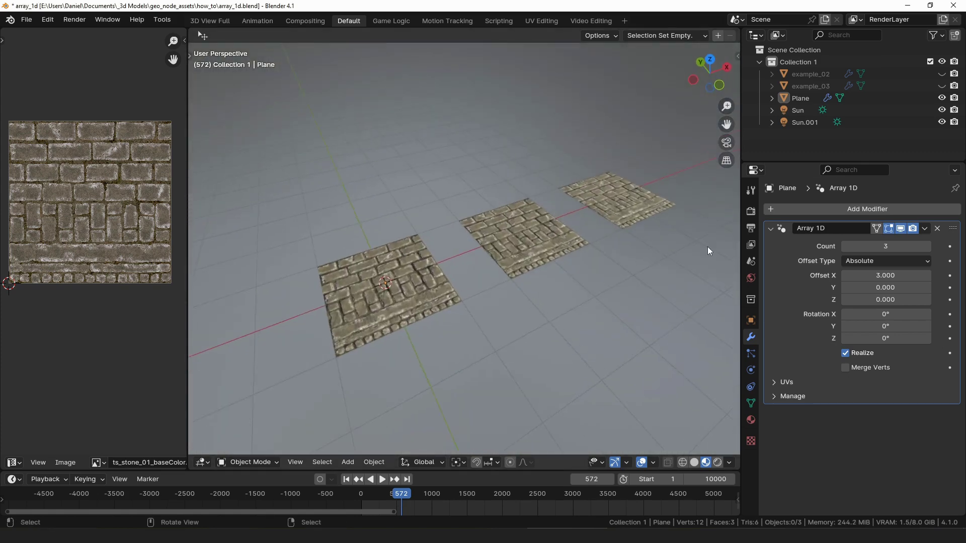
# - Try a Y offset of 2.12 and a different Z offset on the array, resetting both to 0
pyautogui.click(869, 288)
pyautogui.press('Escape')
pyautogui.moveTo(870, 288); pyautogui.dragTo(951, 287)
pyautogui.click(872, 287)
pyautogui.write('2.12')
pyautogui.press('Return')
pyautogui.moveTo(872, 299); pyautogui.dragTo(824, 275)
pyautogui.press('BackSpace')
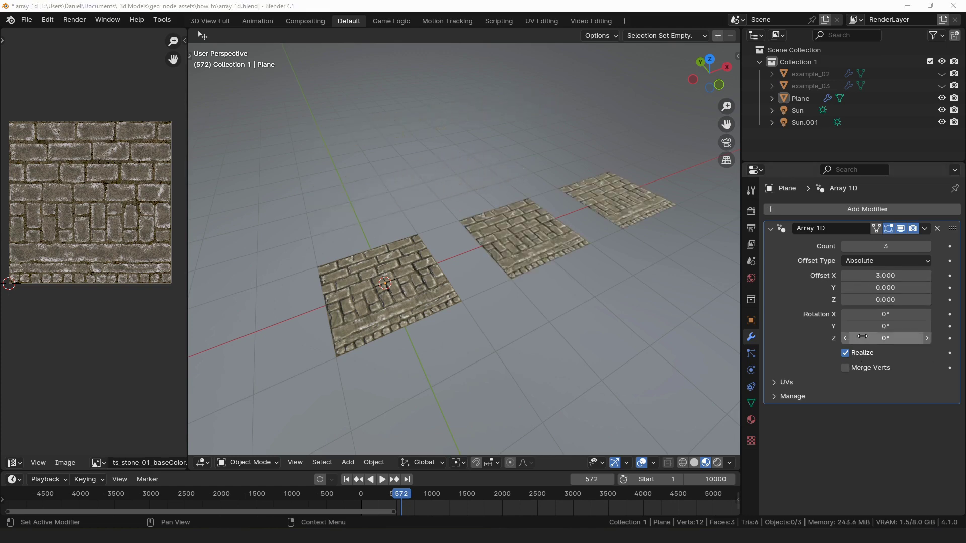
# - Set the array's Z rotation to 90°
pyautogui.moveTo(861, 336); pyautogui.dragTo(894, 336)
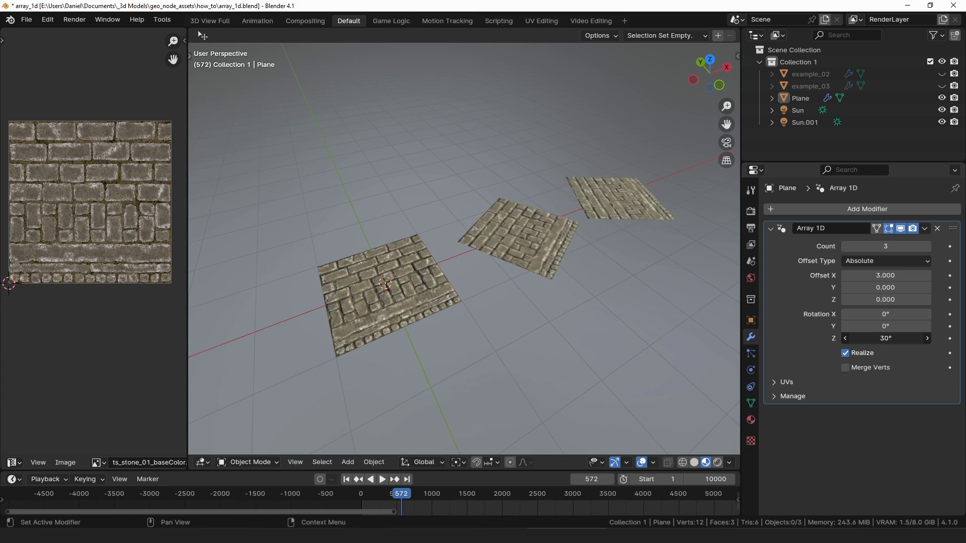
pyautogui.click(886, 341)
pyautogui.write('90')
pyautogui.press('Return')
# - Scale the plane's mesh to 0.5 along X in Edit Mode and return to Object Mode
pyautogui.click(549, 254)
pyautogui.press('Tab')
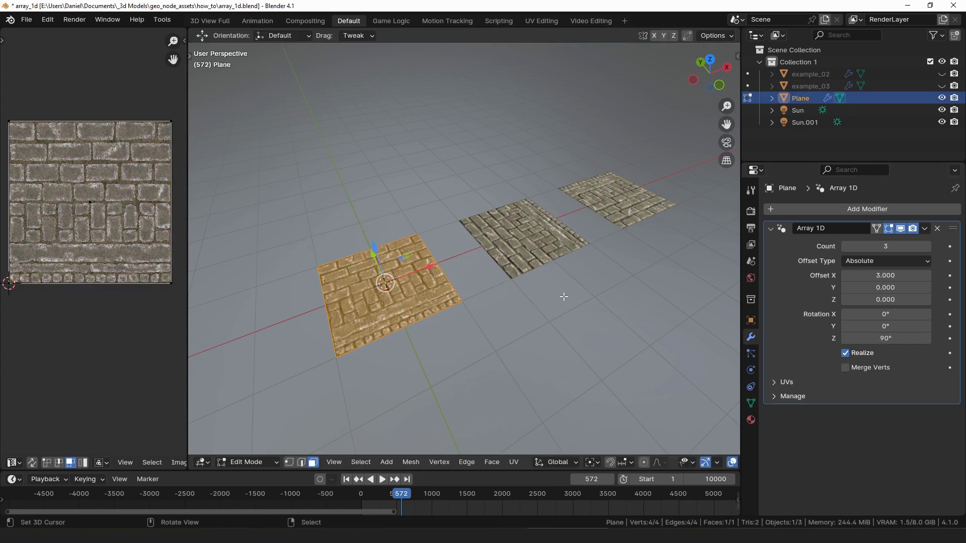
pyautogui.write('sx.5')
pyautogui.press('Return')
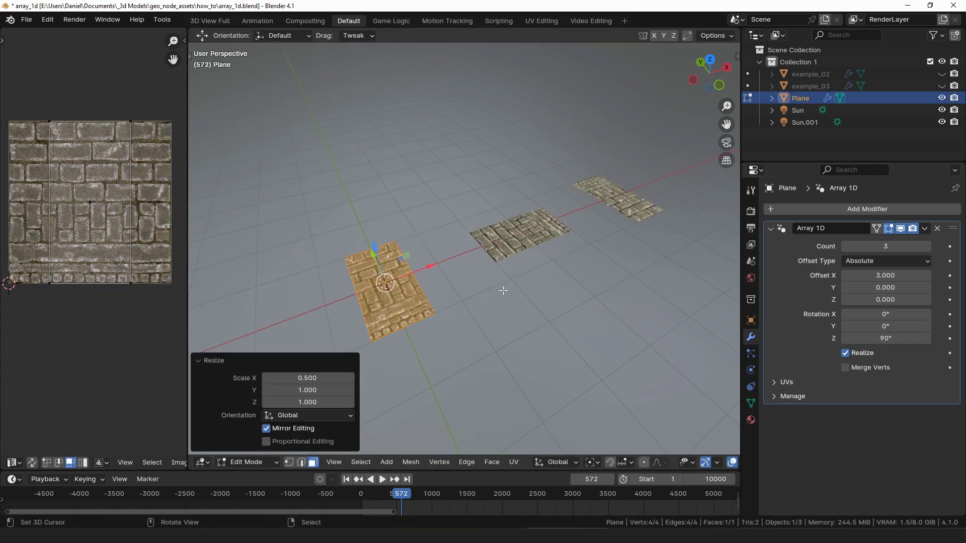
pyautogui.press('Tab')
# - Set the array's offset type to Relative with an X offset of 2 and raise the count to 6
pyautogui.click(886, 261)
pyautogui.click(879, 275)
pyautogui.click(927, 246)
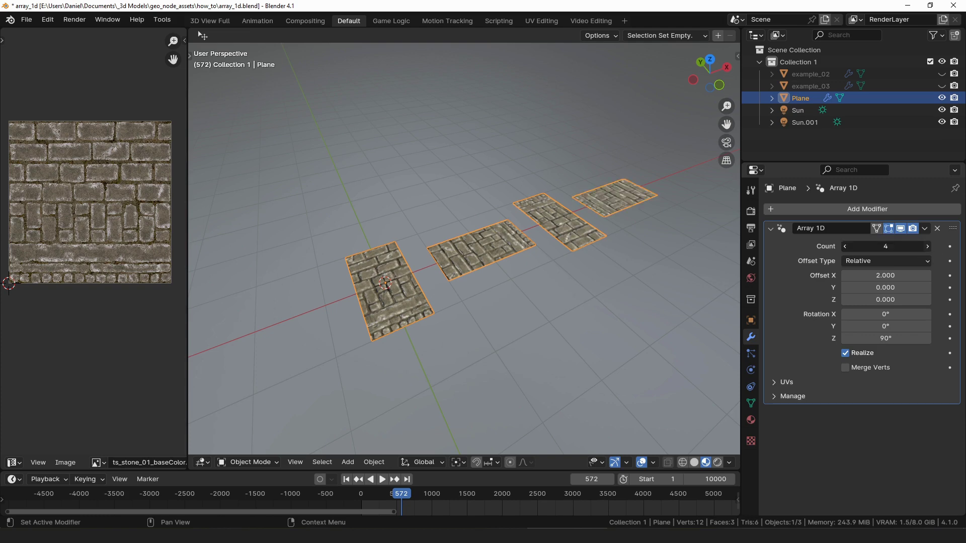
pyautogui.click(926, 246)
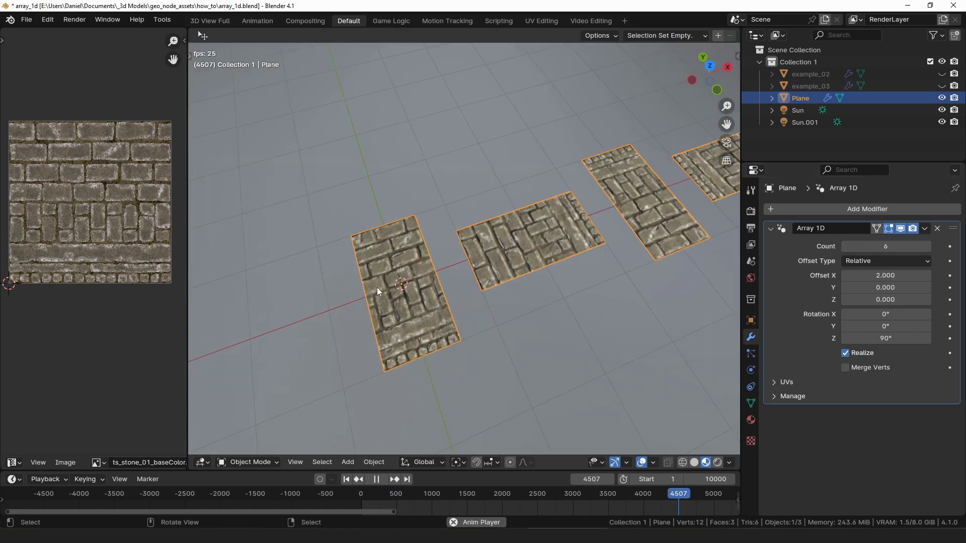
# - Annotate the first tile with a curved rotation arrow and draw a straight arrow toward the second copy
pyautogui.moveTo(375, 282)
pyautogui.mouseDown()
pyautogui.moveTo(428, 249)
pyautogui.moveTo(429, 322)
pyautogui.mouseUp()
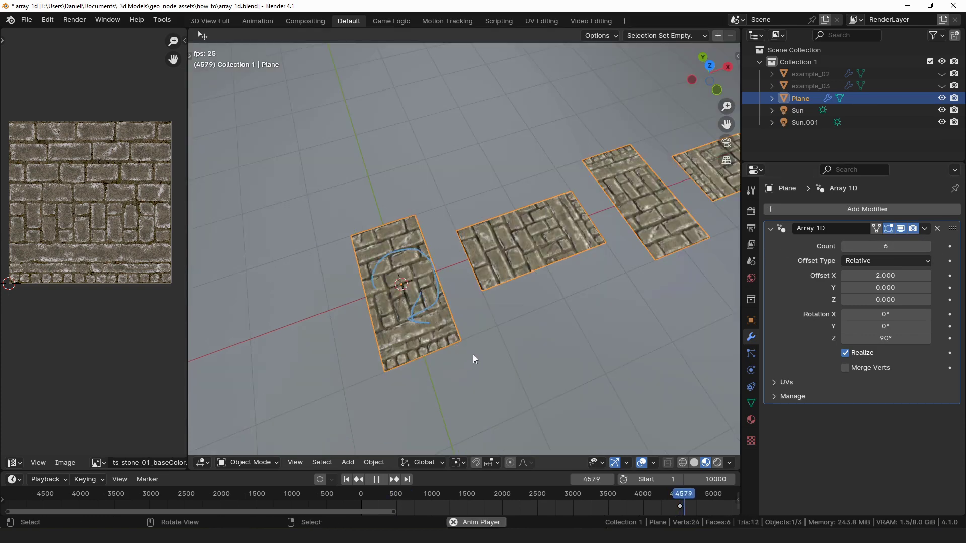
pyautogui.moveTo(437, 367); pyautogui.dragTo(548, 320)
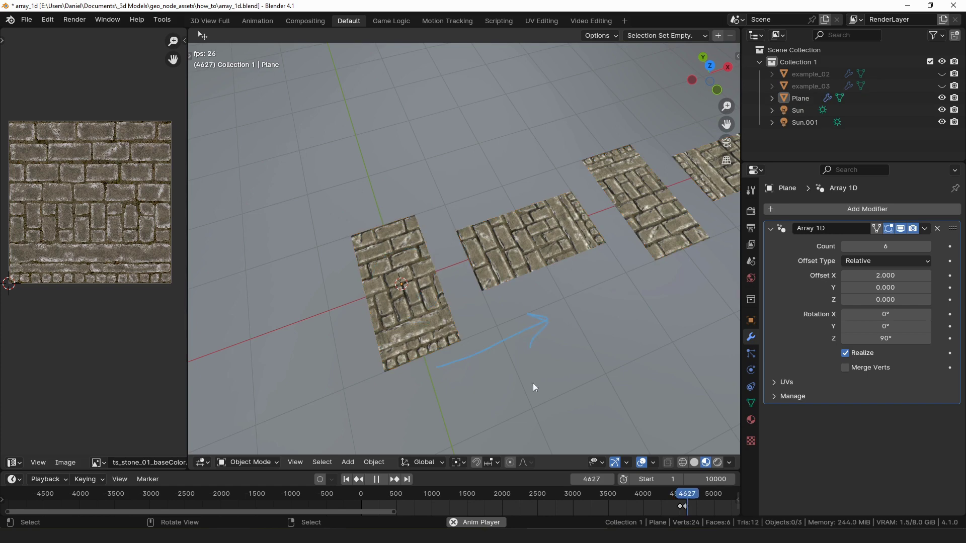
# - Restrict transforms to origins only and move the plane's origin about 1.44 m along Y
pyautogui.click(599, 35)
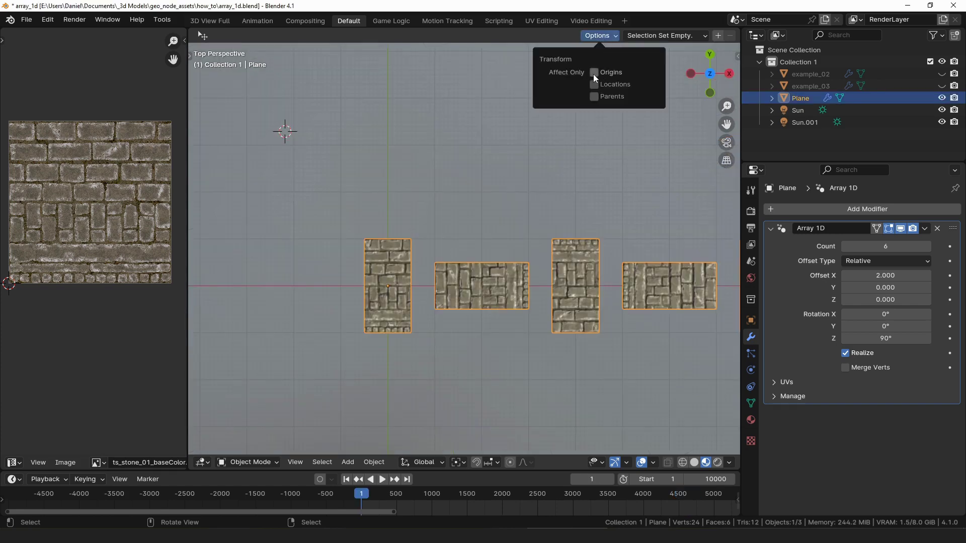
pyautogui.click(593, 72)
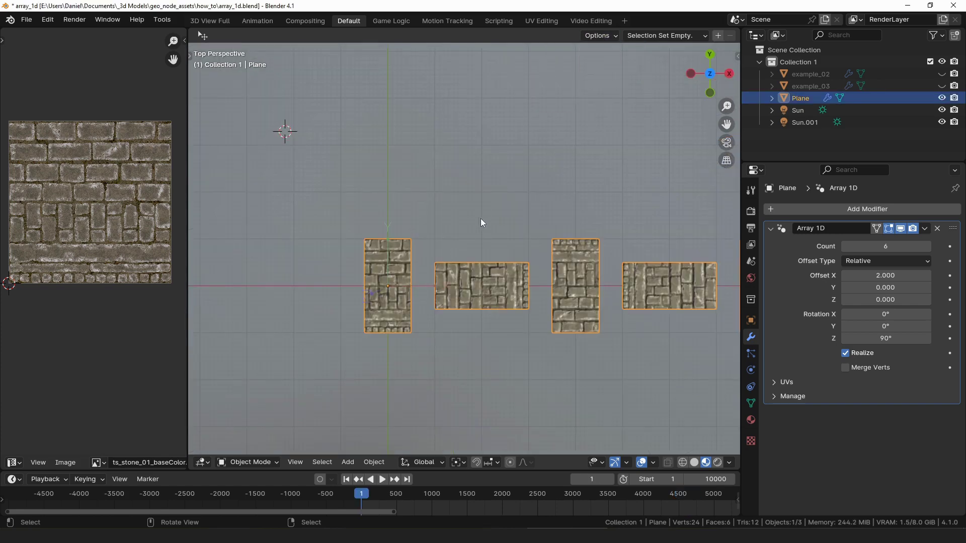
pyautogui.hotkey('shift', 'space')
pyautogui.press('g')
pyautogui.moveTo(389, 240); pyautogui.dragTo(388, 169)
# - Reset the array's X offset to 0 and move the plane's origin about 0.3 m further along Y
pyautogui.press('BackSpace')
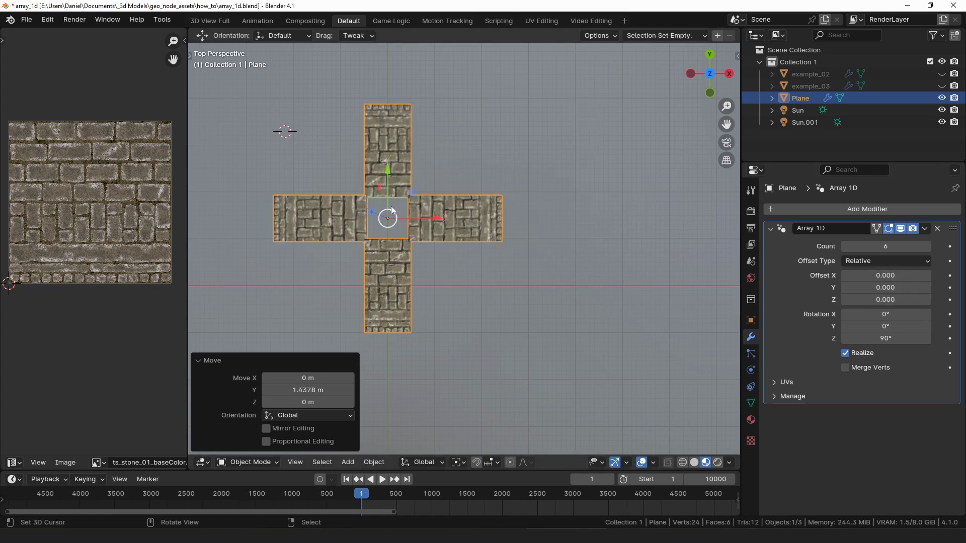
pyautogui.moveTo(388, 171); pyautogui.dragTo(388, 157)
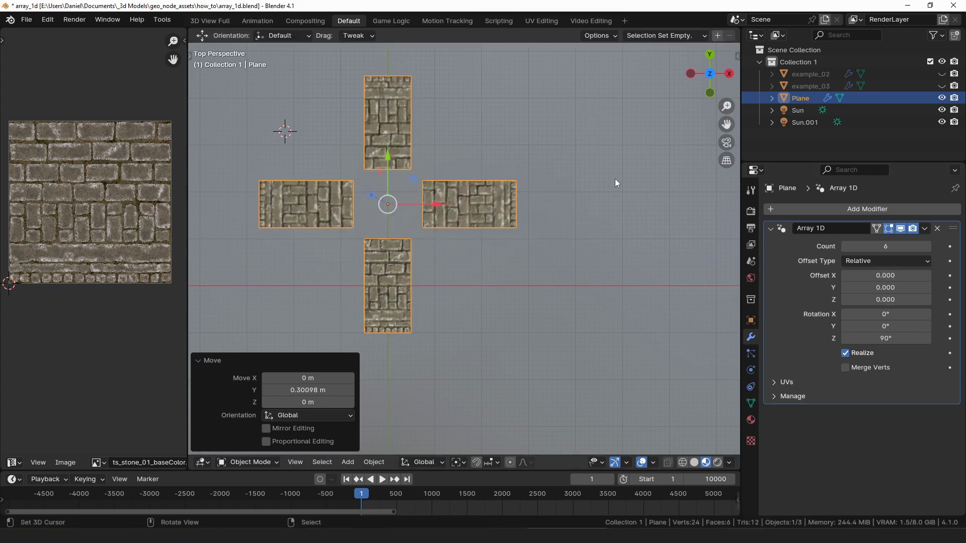
pyautogui.click(892, 323)
pyautogui.press('Tab')
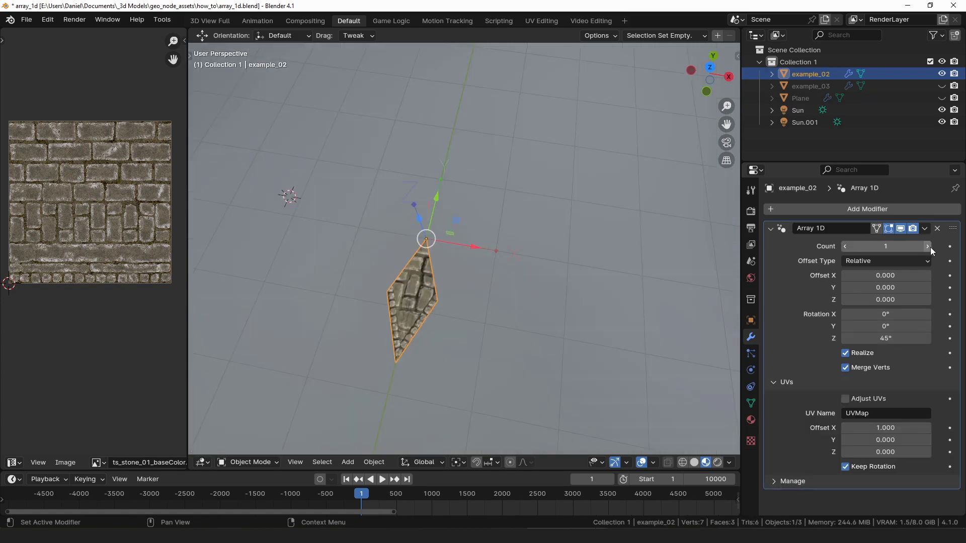
# - Raise the Array 1D count of example_02 to 8 to complete the star
pyautogui.click(927, 246)
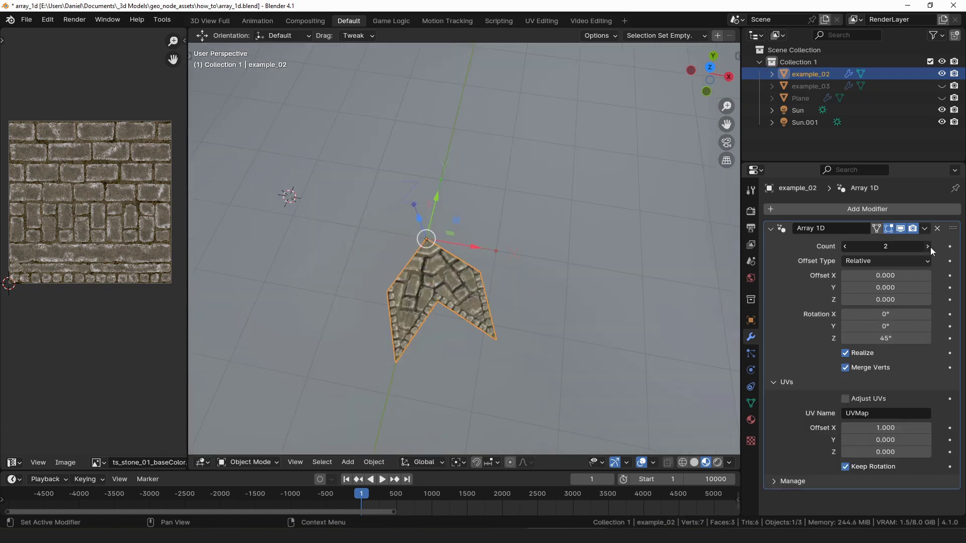
pyautogui.click(926, 246)
pyautogui.click(927, 246)
pyautogui.click(927, 246)
pyautogui.click(927, 246)
pyautogui.click(927, 246)
pyautogui.click(927, 246)
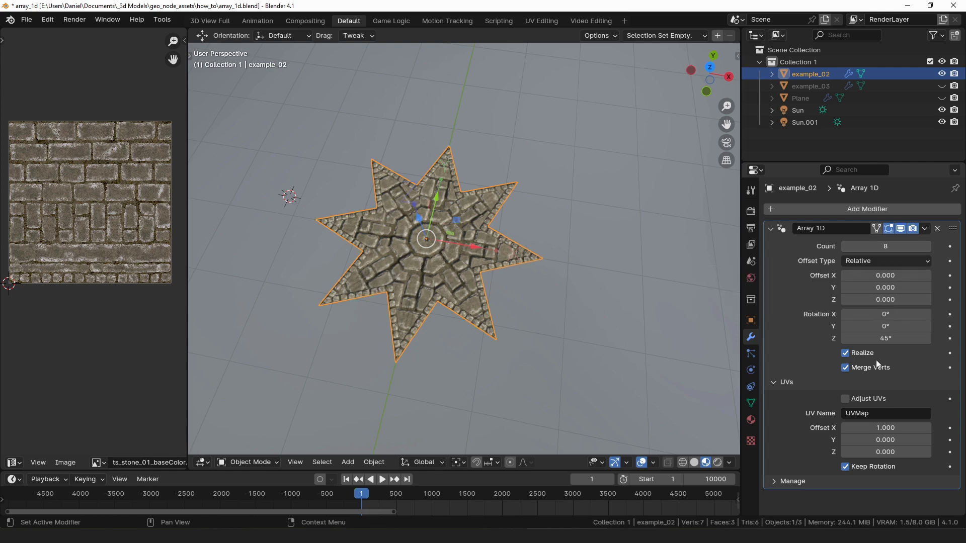
# - Turn the Realize option of the star's array off and back on
pyautogui.click(863, 353)
pyautogui.click(862, 353)
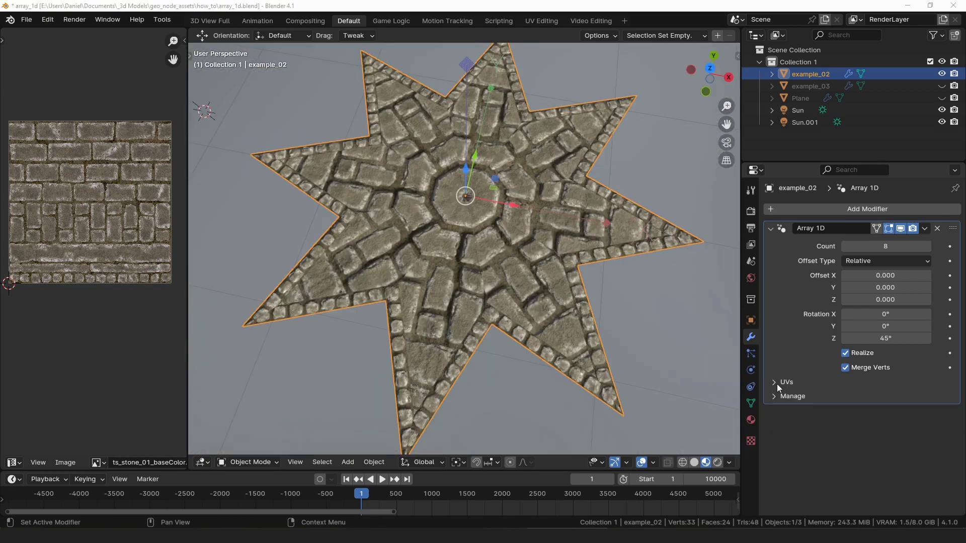
# - Enable Adjust UVs in the UV settings of the star's Array 1D modifier
pyautogui.click(773, 383)
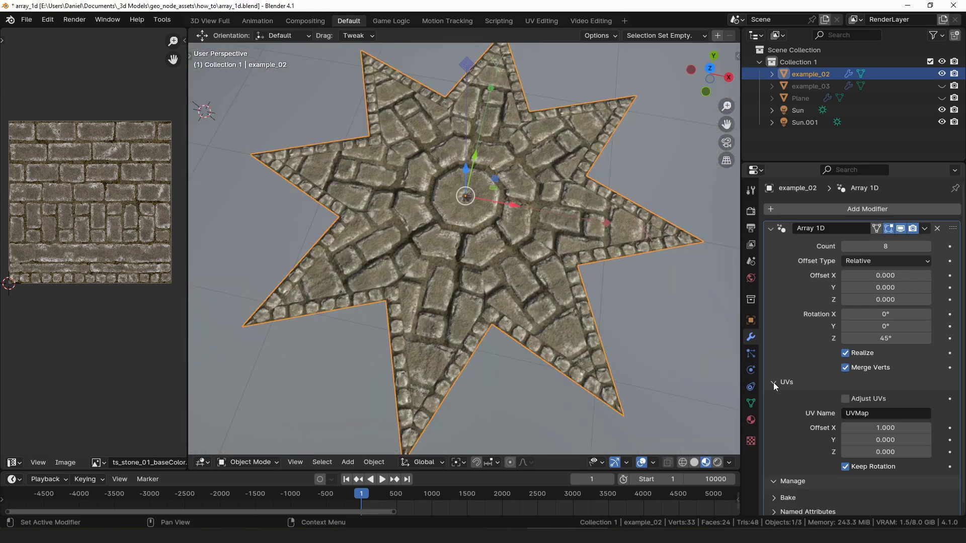
pyautogui.click(861, 397)
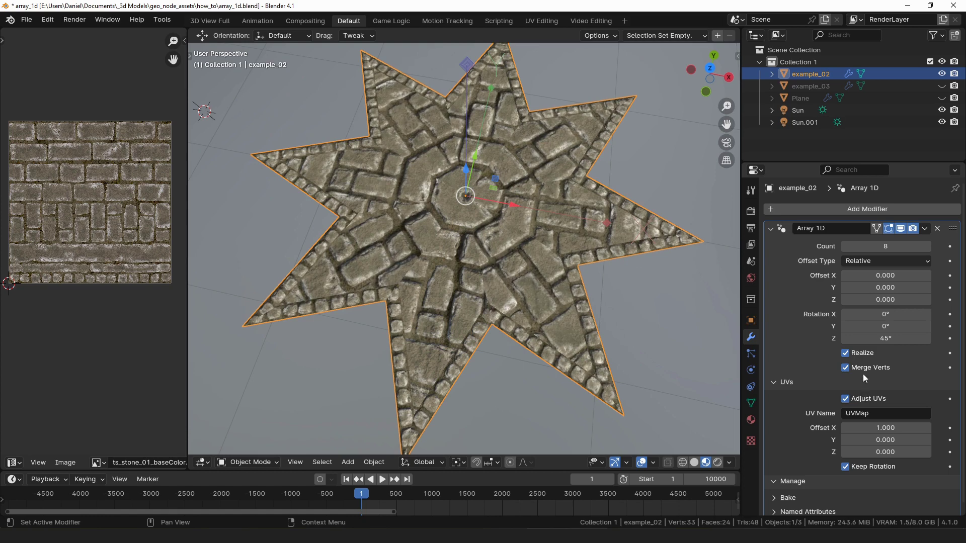
# - Switch the Realize option of the star's Array 1D modifier off and on repeatedly to compare the UV adjustment
pyautogui.click(857, 354)
pyautogui.click(857, 353)
pyautogui.click(857, 353)
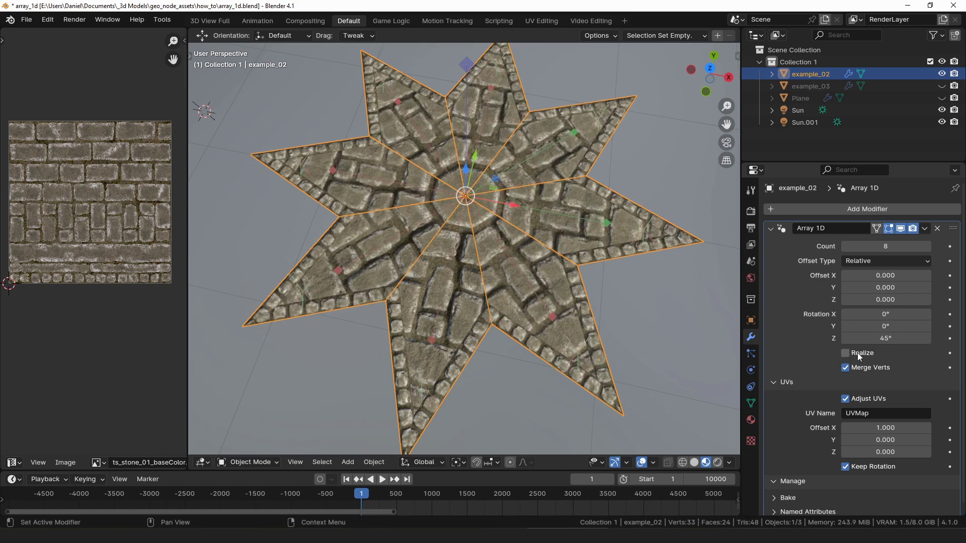
pyautogui.click(857, 353)
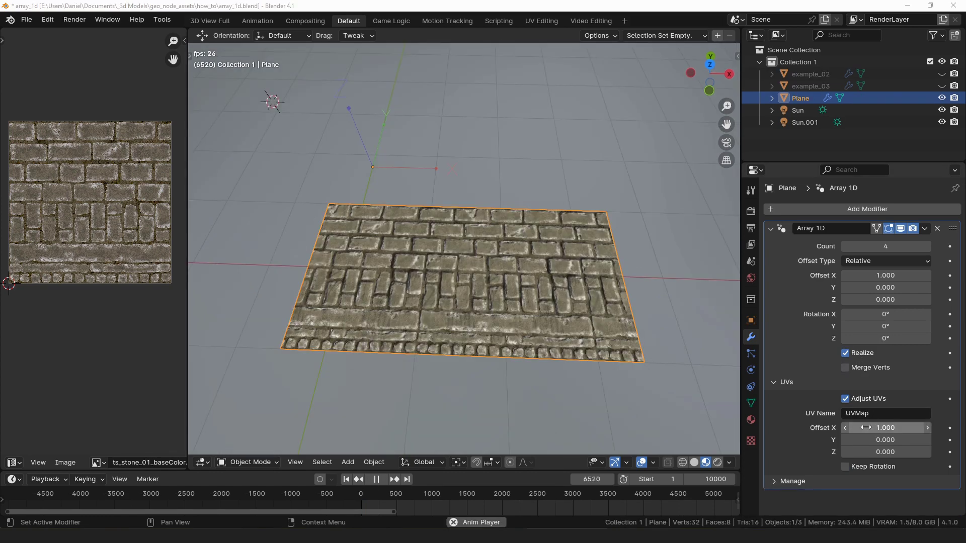
# - In Edit Mode on Plane, mark the upper UV island's width with an annotation and scale the island to about 0.63
pyautogui.moveTo(885, 428)
pyautogui.mouseDown()
pyautogui.moveTo(855, 427)
pyautogui.moveTo(885, 428)
pyautogui.mouseUp()
pyautogui.hotkey('ctrl', 'Tab')
pyautogui.click(504, 317)
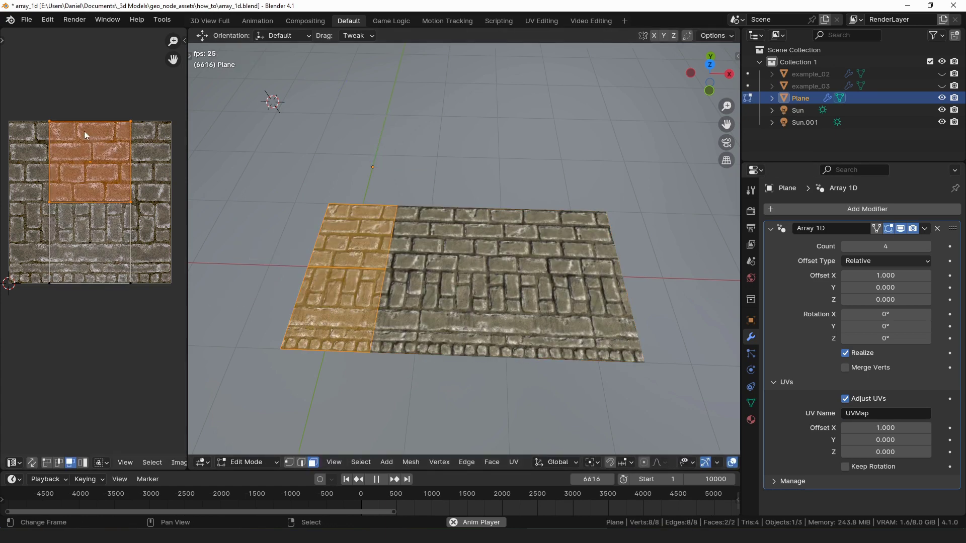
pyautogui.moveTo(47, 111)
pyautogui.mouseDown()
pyautogui.moveTo(117, 111)
pyautogui.moveTo(131, 121)
pyautogui.mouseUp()
pyautogui.press('s')
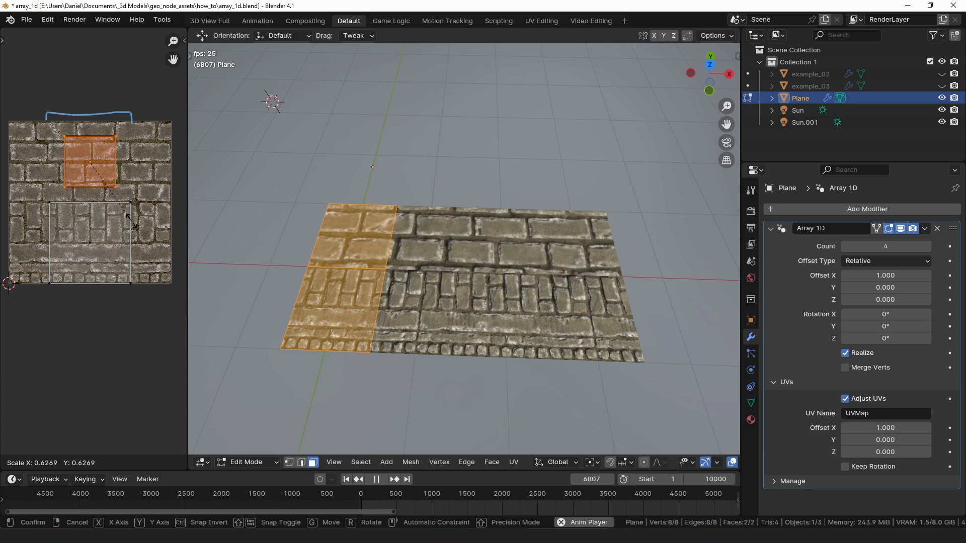
pyautogui.click(133, 225)
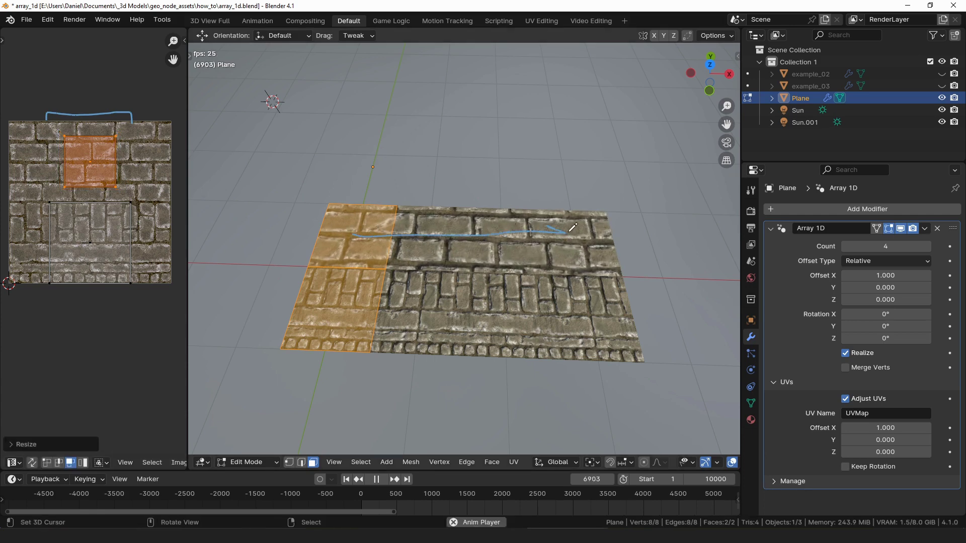
# - Annotate an arrow along the array direction over the plane's lower half and short strokes beside its two UV islands
pyautogui.moveTo(356, 292)
pyautogui.mouseDown()
pyautogui.moveTo(616, 305)
pyautogui.moveTo(584, 316)
pyautogui.mouseUp()
pyautogui.moveTo(148, 129); pyautogui.dragTo(128, 152)
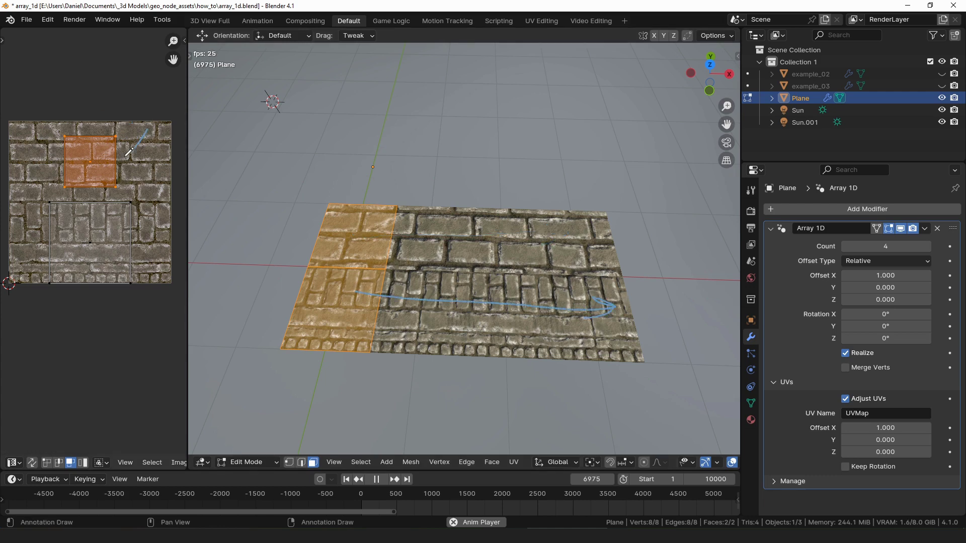
pyautogui.moveTo(142, 194); pyautogui.dragTo(130, 206)
# - Set the UV Offset X of Plane's Array 1D modifier to 1
pyautogui.click(883, 426)
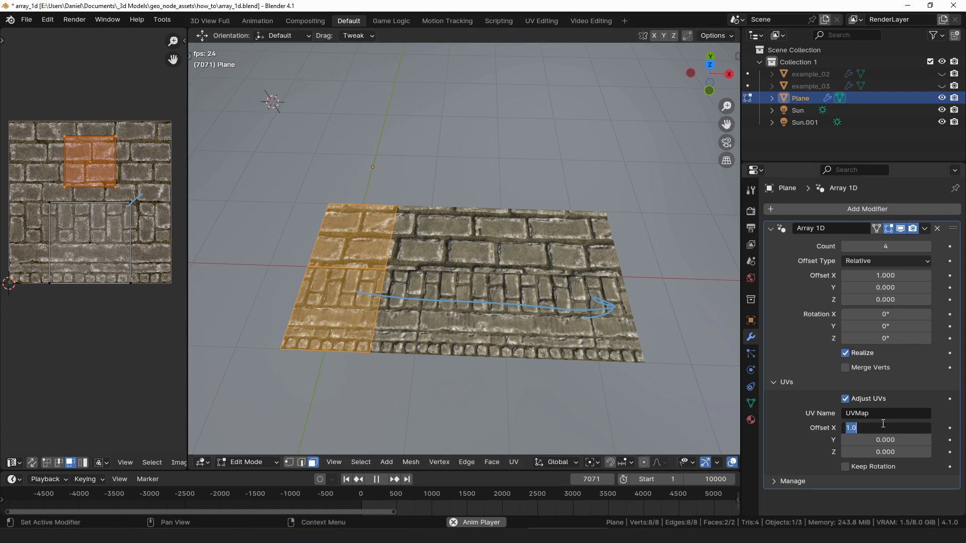
pyautogui.write('1')
pyautogui.press('Return')
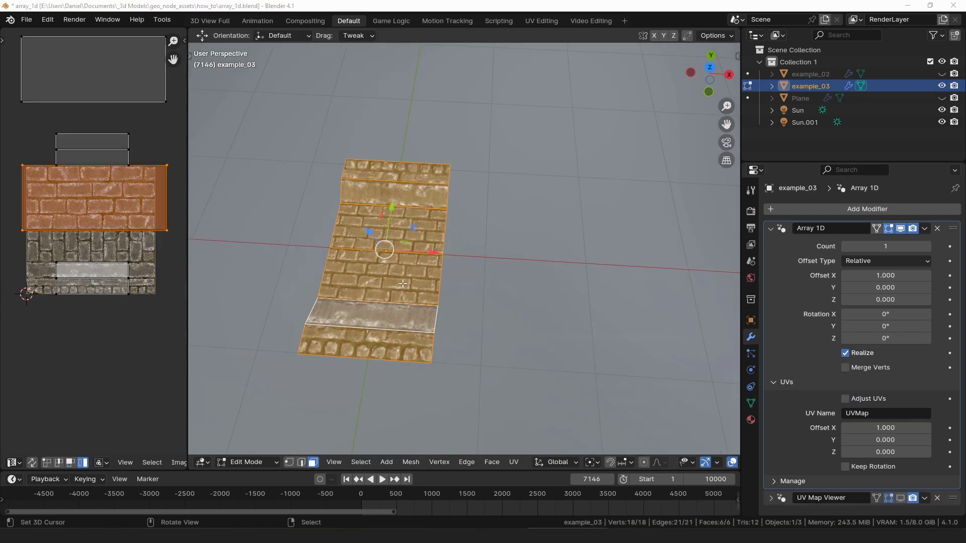
# - Try moving example_03's lowest UV island and the wide brick island above it across the texture
pyautogui.scroll(2, 400, 282)
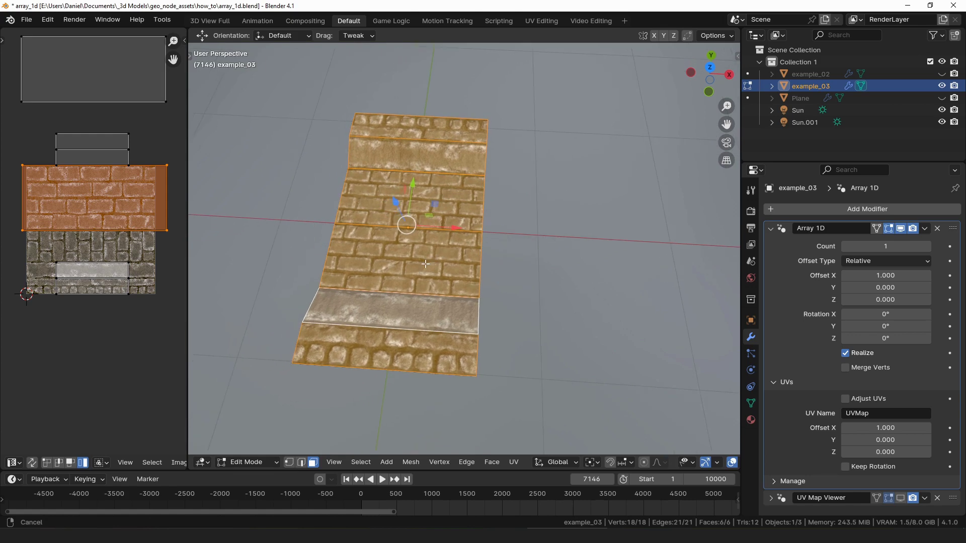
pyautogui.click(101, 276)
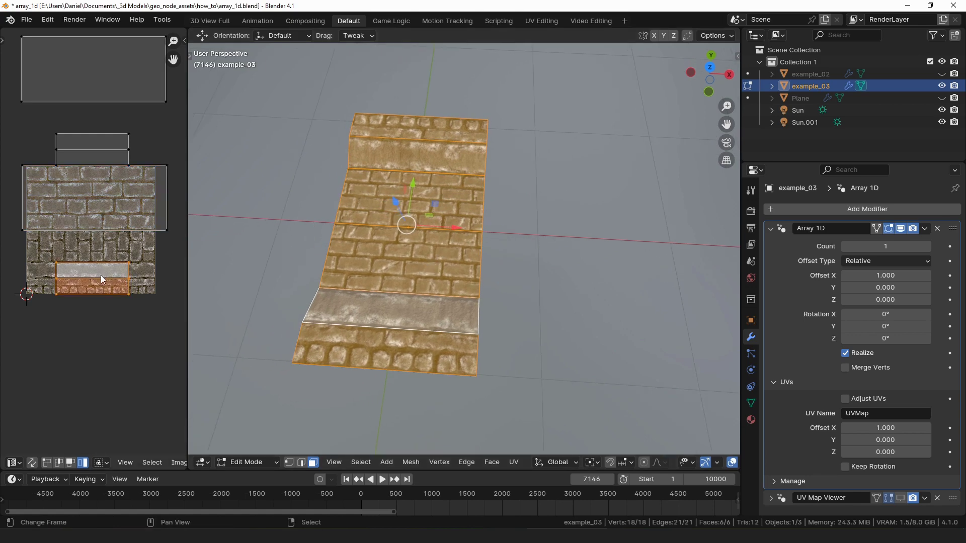
pyautogui.press('g')
pyautogui.click(107, 284)
pyautogui.click(115, 219)
pyautogui.press('g')
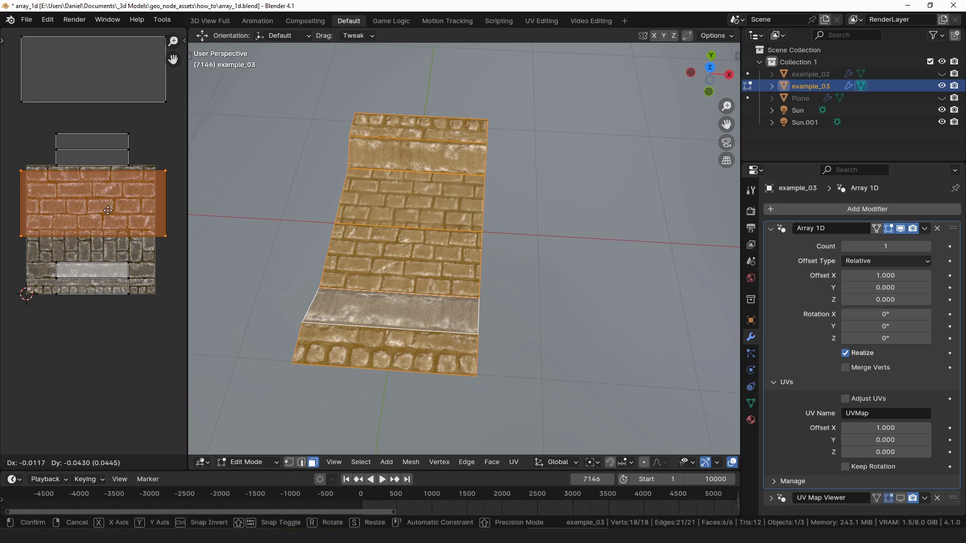
pyautogui.rightClick(107, 215)
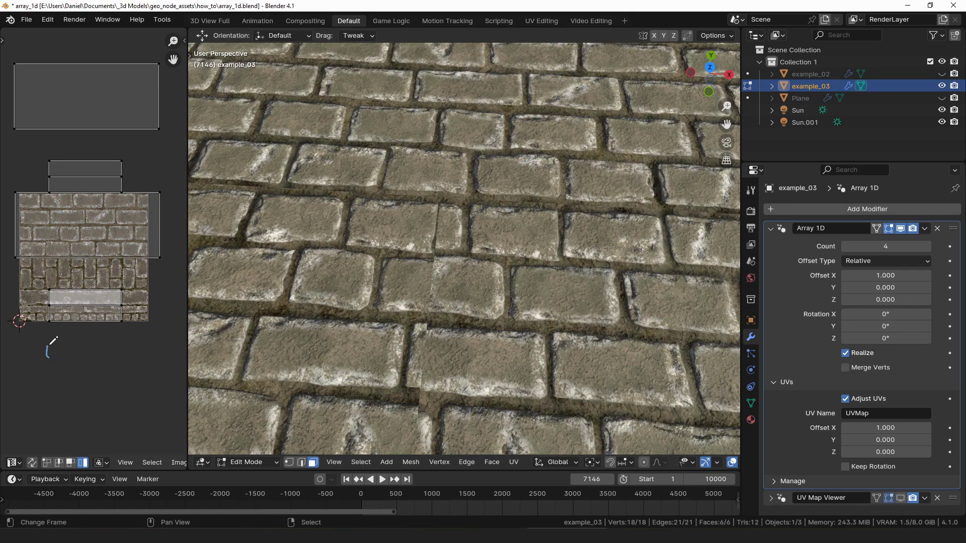
# - Annotate the UV offset direction and the mismatched brick seam with arrows, and rotate example_03's uppermost UV island by 180°
pyautogui.moveTo(50, 345); pyautogui.dragTo(132, 358)
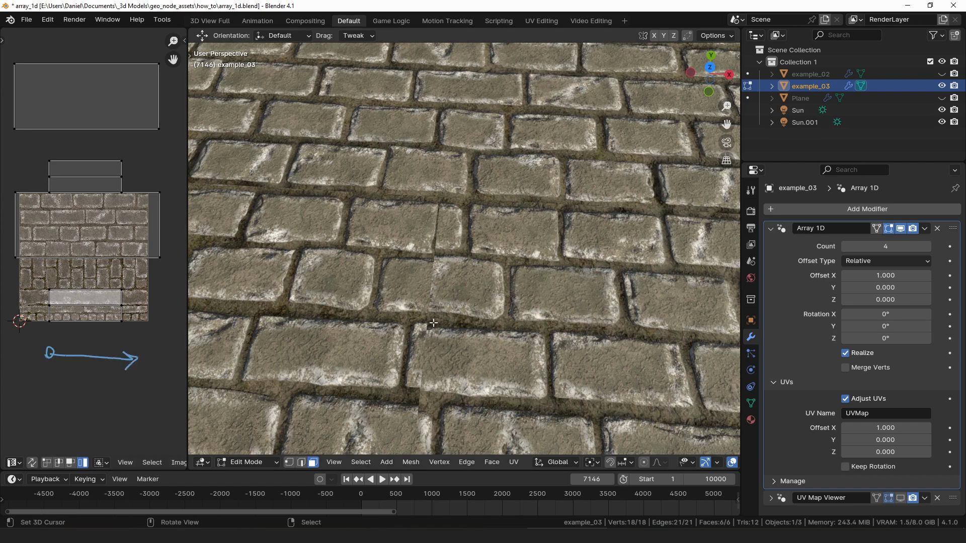
pyautogui.moveTo(399, 268); pyautogui.dragTo(424, 280)
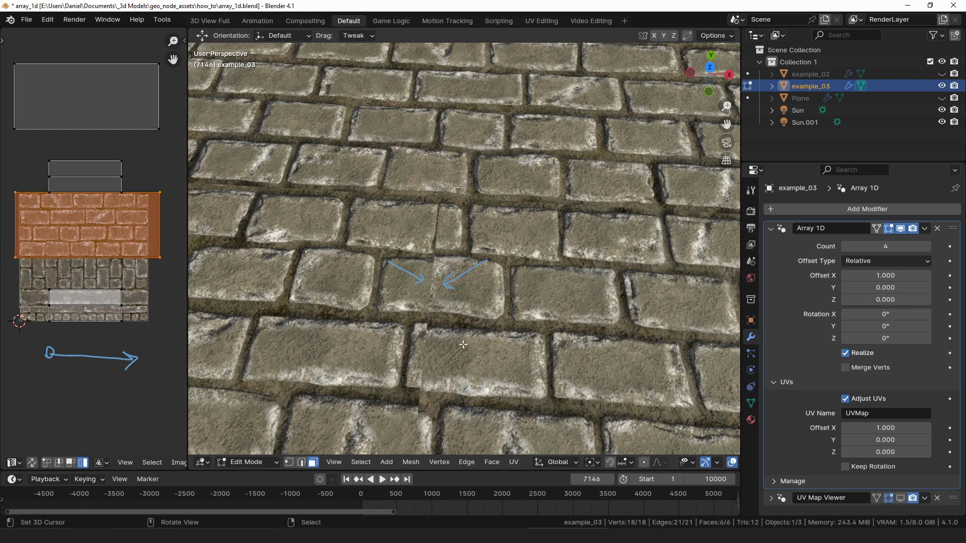
pyautogui.rightClick(105, 107)
pyautogui.write('r')
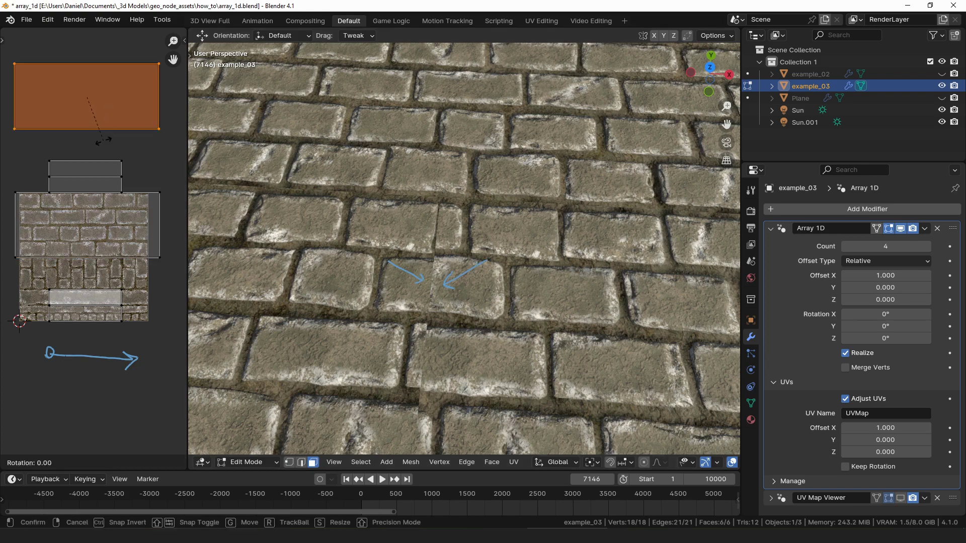
pyautogui.write('180')
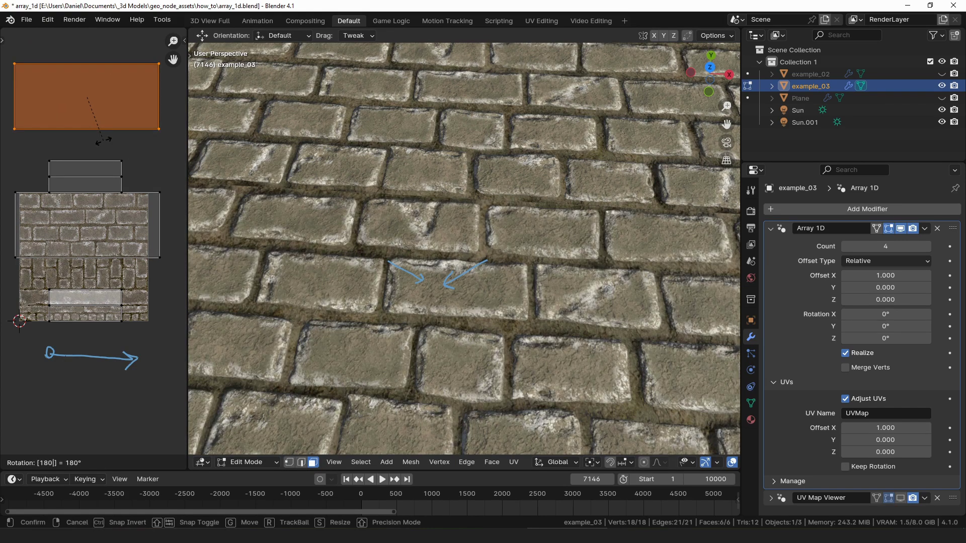
pyautogui.press('Return')
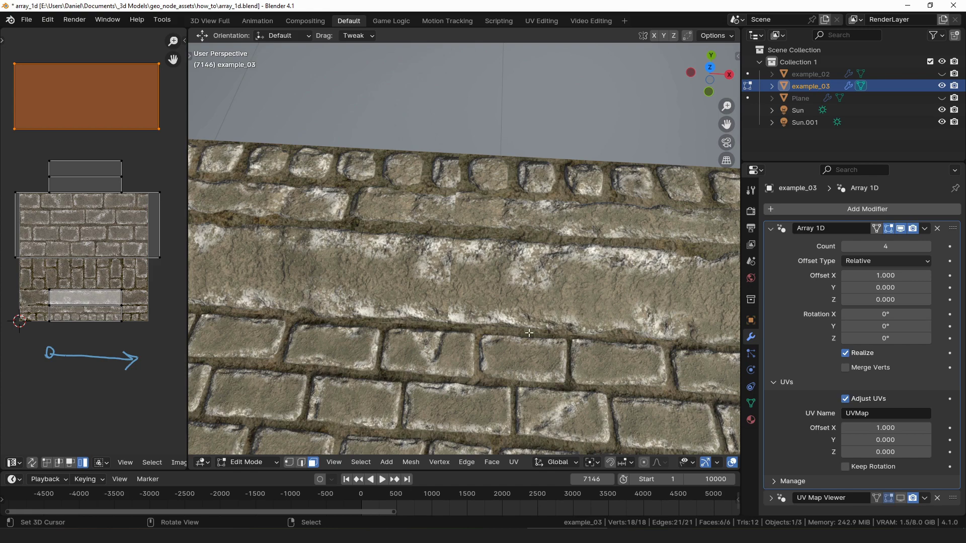
# - Annotate two arrows at the seam in the far stone border and rotate its narrow UV island above the texture by 180°
pyautogui.moveTo(529, 352)
pyautogui.mouseDown()
pyautogui.moveTo(491, 285)
pyautogui.moveTo(473, 303)
pyautogui.mouseUp()
pyautogui.moveTo(369, 326); pyautogui.dragTo(436, 283)
pyautogui.click(93, 181)
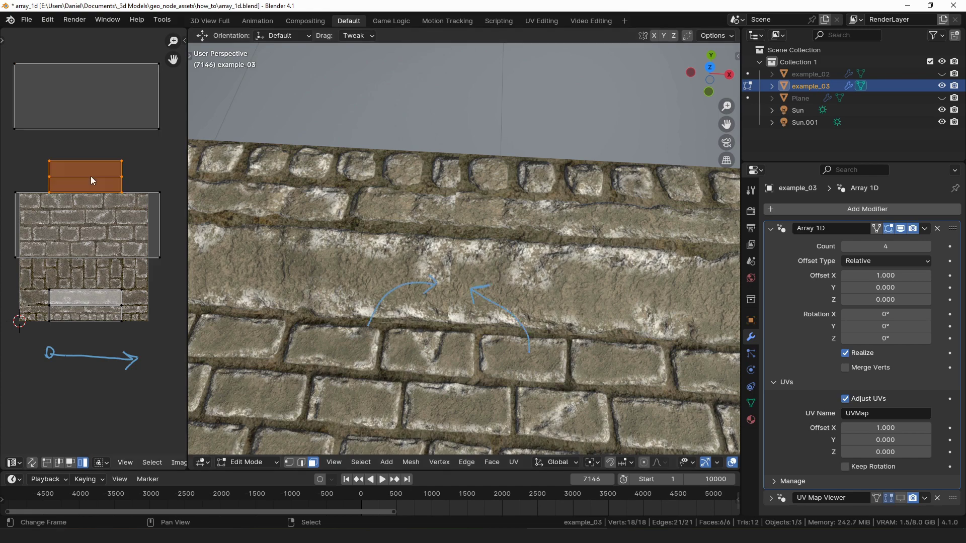
pyautogui.write('r180')
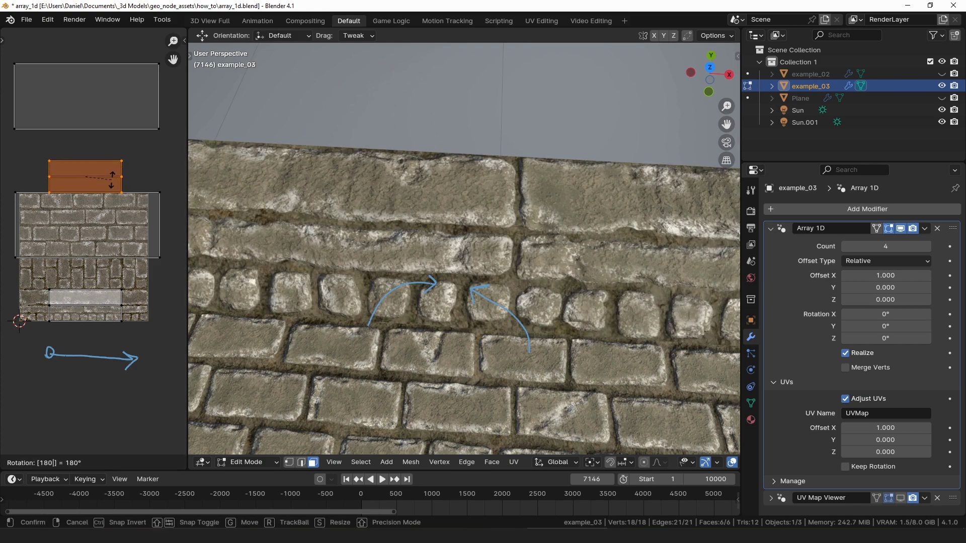
pyautogui.press('Return')
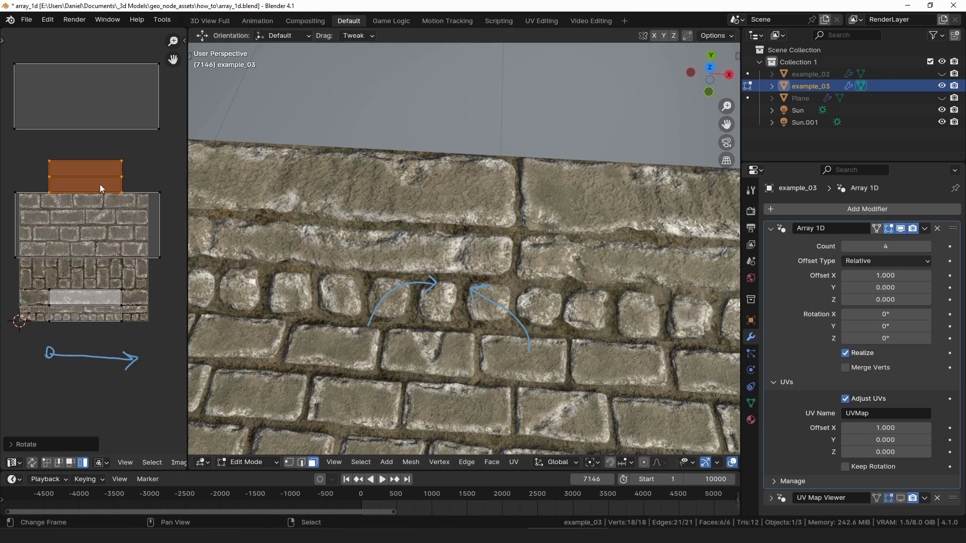
# - Reverse the narrow UV island's rotation and mirror the island along X with a scale of -1
pyautogui.press('r')
pyautogui.press('Return')
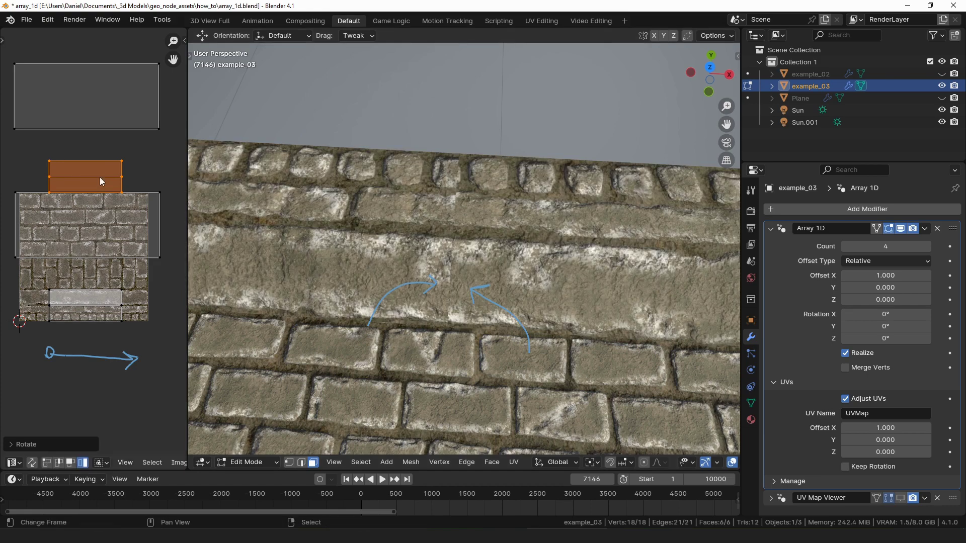
pyautogui.write('sx-1')
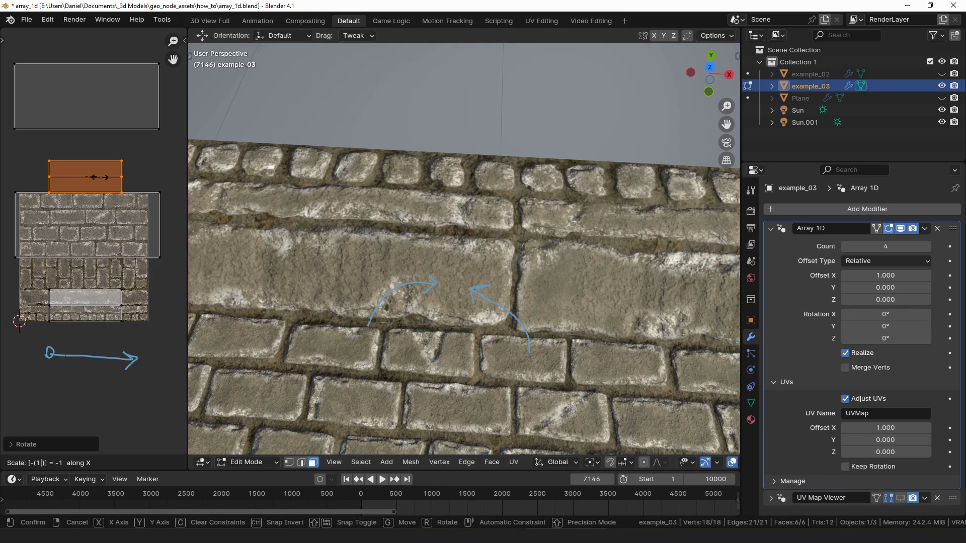
pyautogui.press('Return')
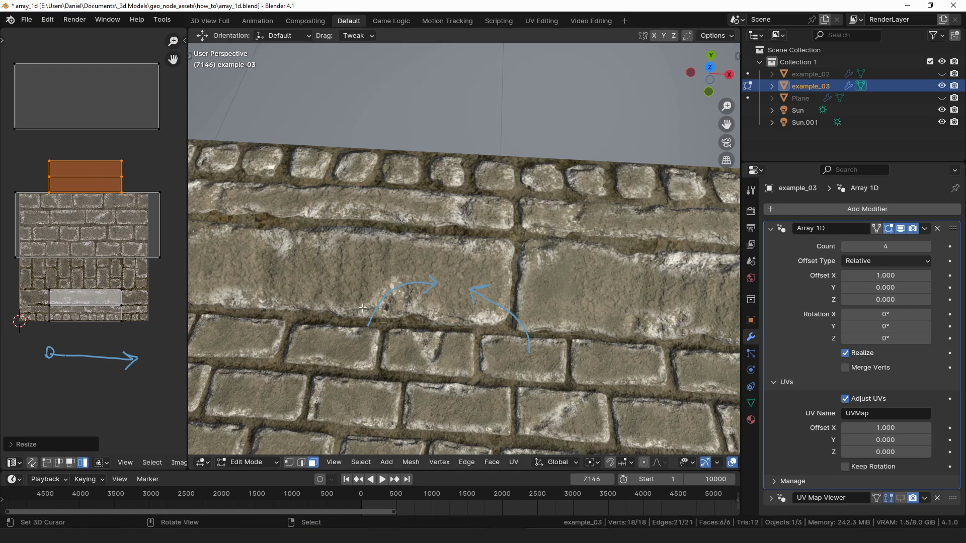
# - Return example_03 to Object Mode and raise its Array 1D count to 41
pyautogui.press('Home')
pyautogui.press('Tab')
pyautogui.moveTo(400, 268); pyautogui.dragTo(636, 246, button='middle')
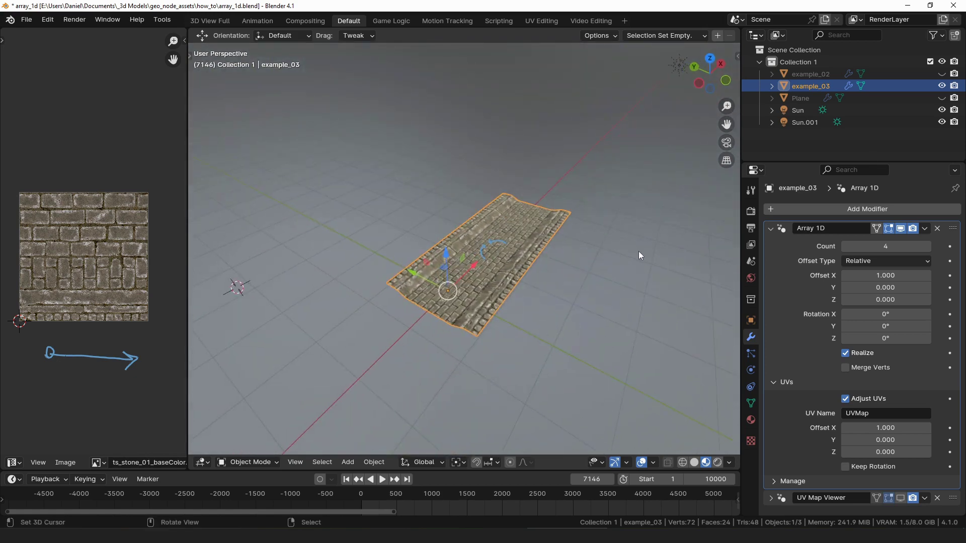
pyautogui.press('n')
pyautogui.press('n')
pyautogui.moveTo(488, 291)
pyautogui.mouseDown(button='middle')
pyautogui.moveTo(459, 297)
pyautogui.moveTo(497, 301)
pyautogui.mouseUp(button='middle')
pyautogui.moveTo(884, 246); pyautogui.dragTo(931, 246)
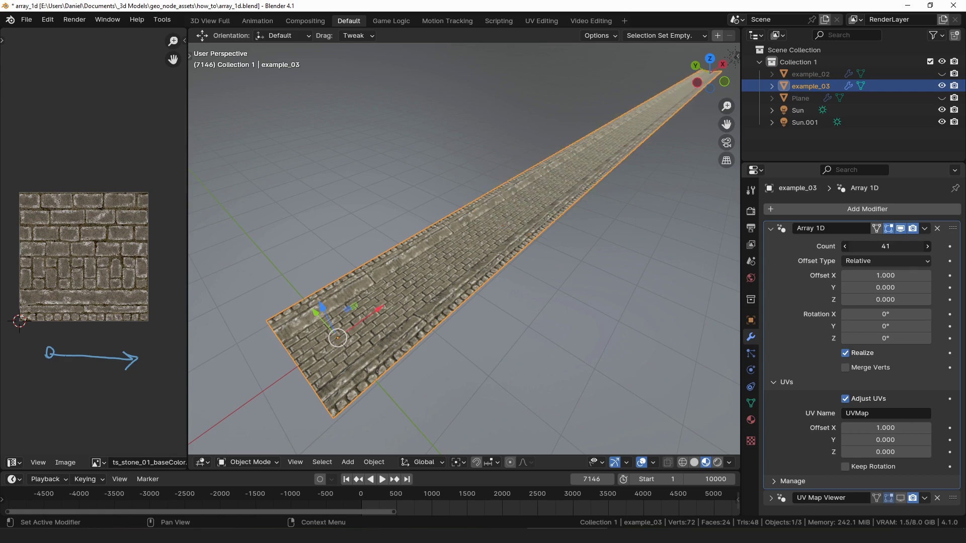